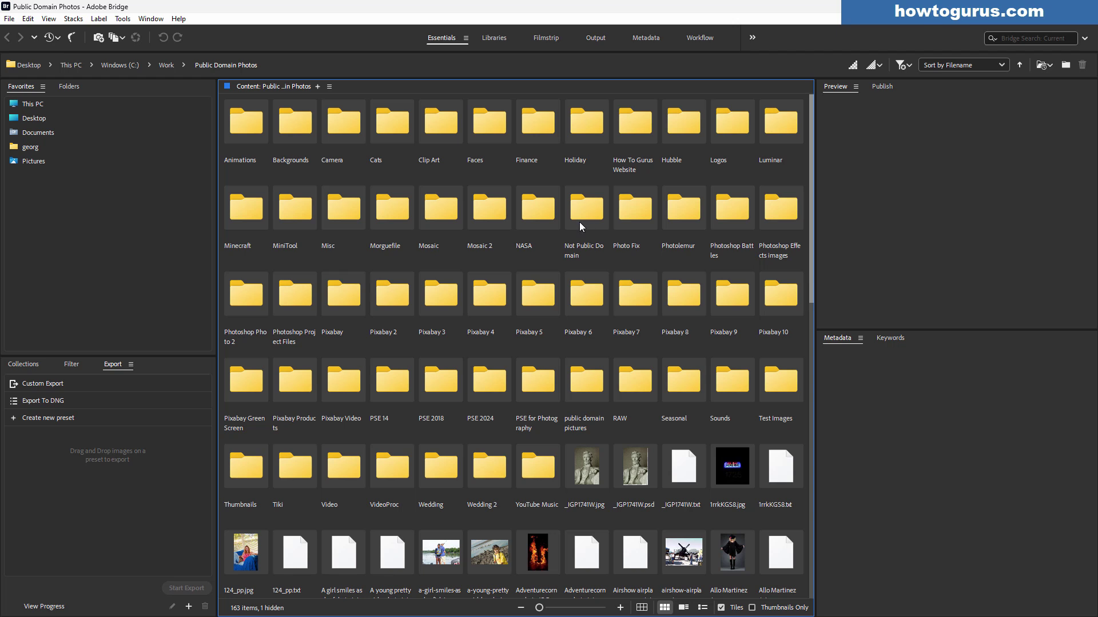
# Step: Open the Pixabay 3 folder and show the keywords of the new-york-938212_1920.jpg photo
pyautogui.doubleClick(434, 331)
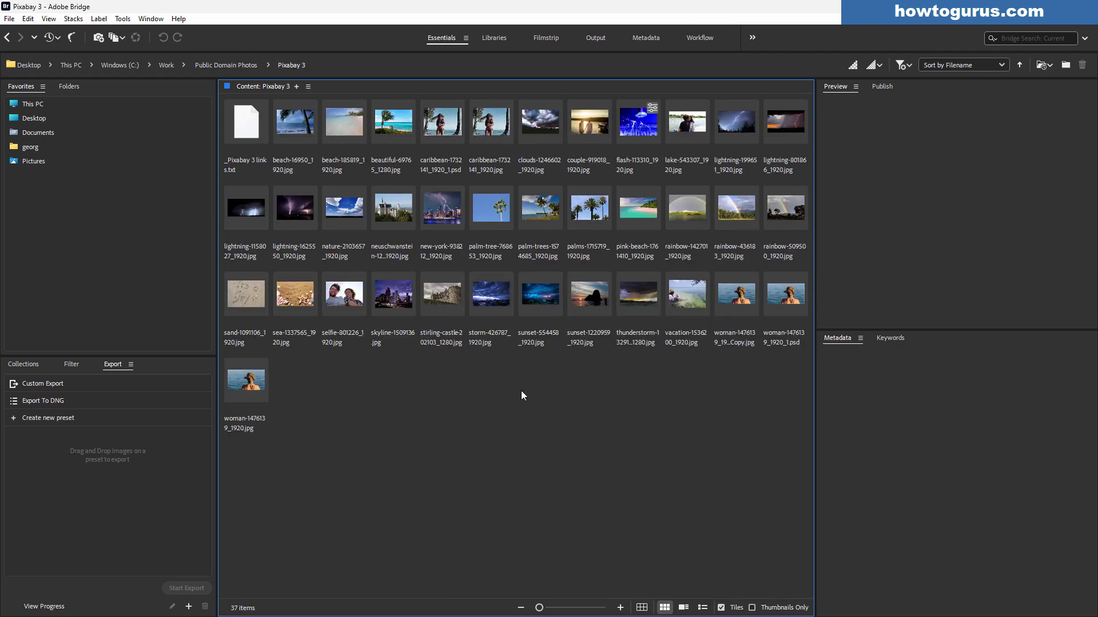
pyautogui.click(438, 225)
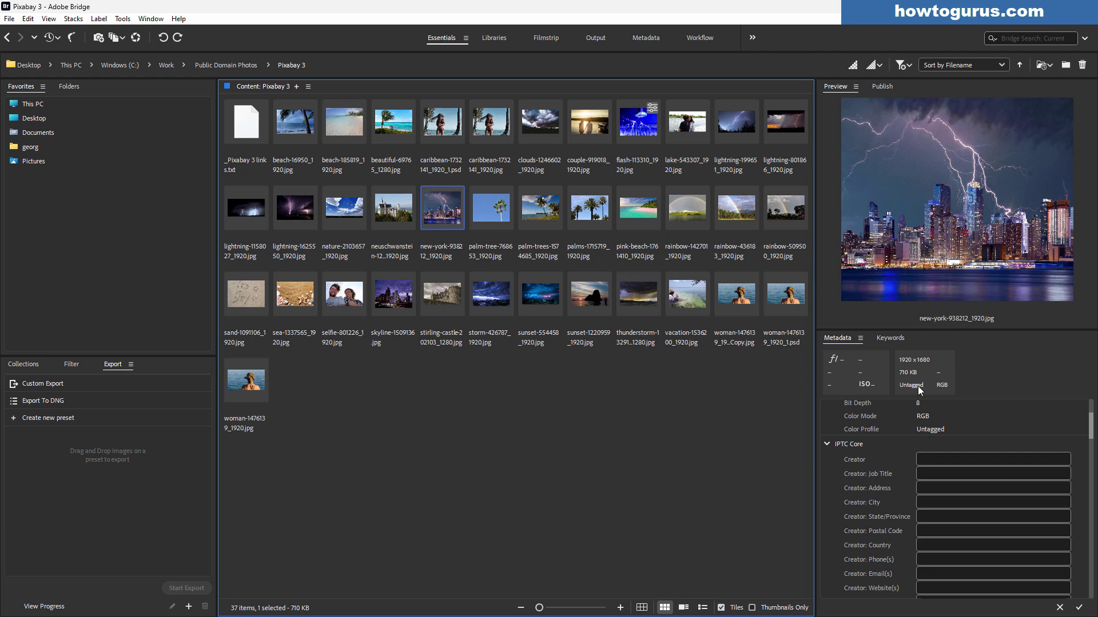
pyautogui.click(890, 338)
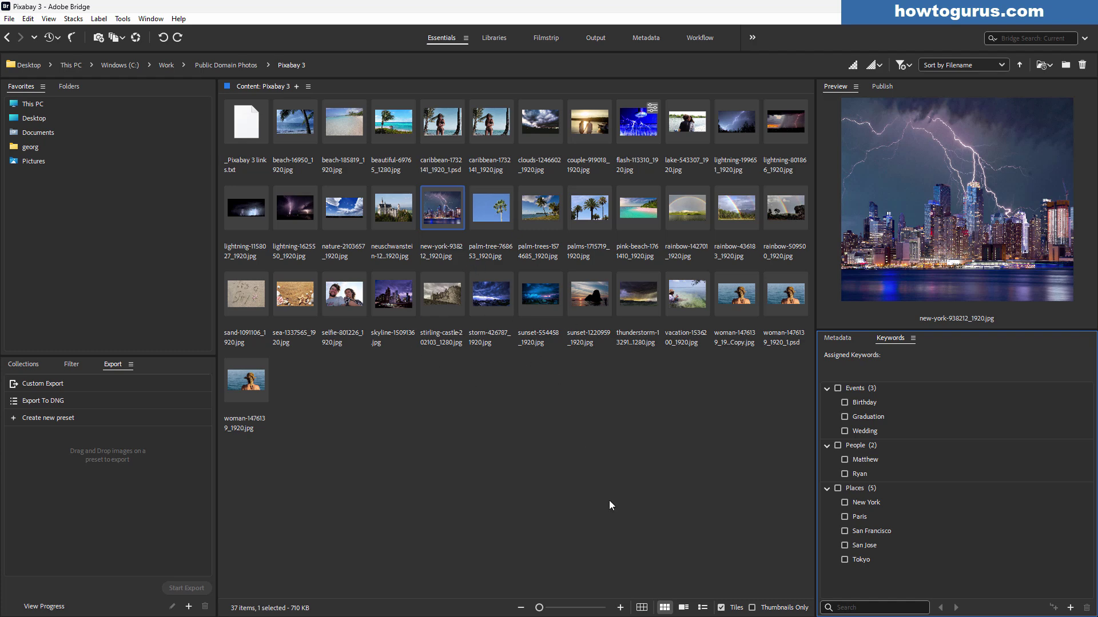
# Step: Enlarge the thumbnails with three steps of zoom
pyautogui.click(621, 608)
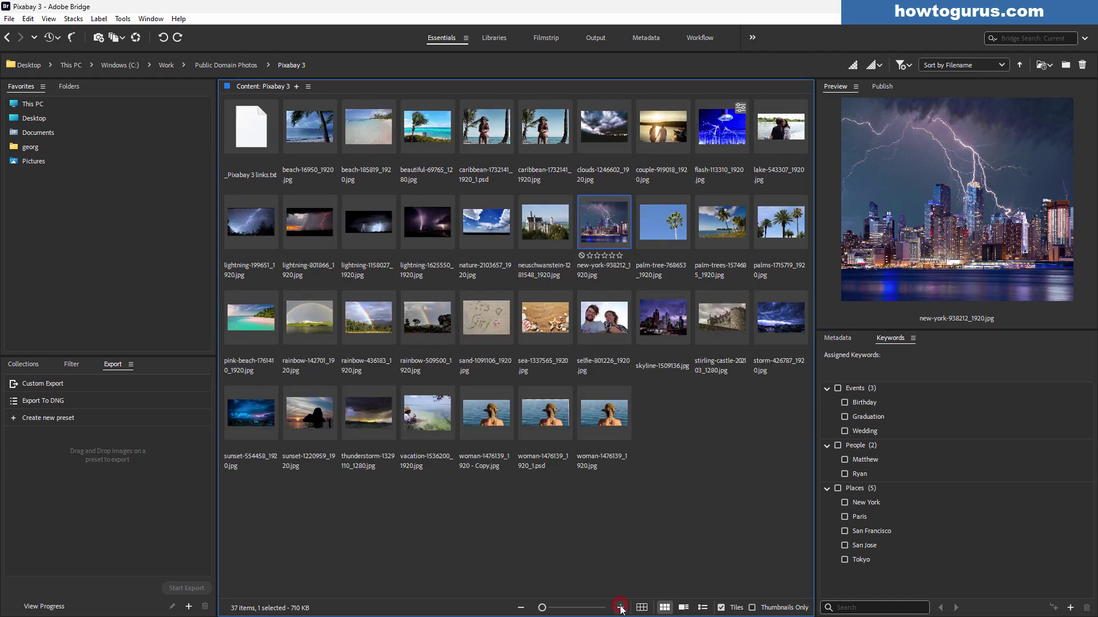
pyautogui.click(621, 608)
pyautogui.click(620, 608)
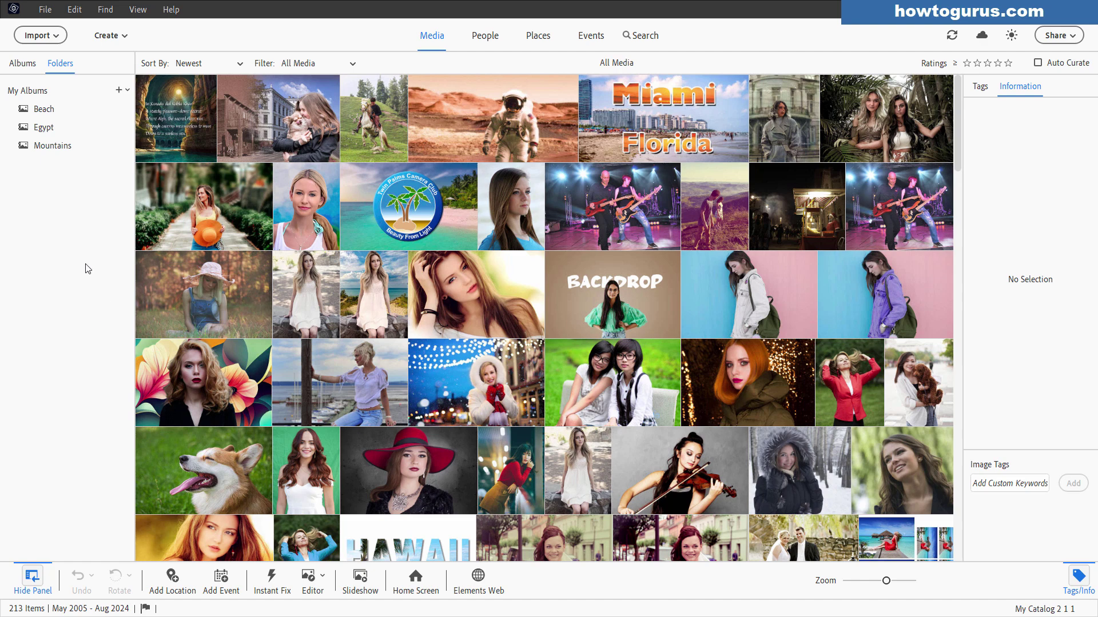
# Step: Switch from Albums to the Folders list and expand This PC to show drives C:, D: and E:
pyautogui.click(27, 63)
pyautogui.click(61, 65)
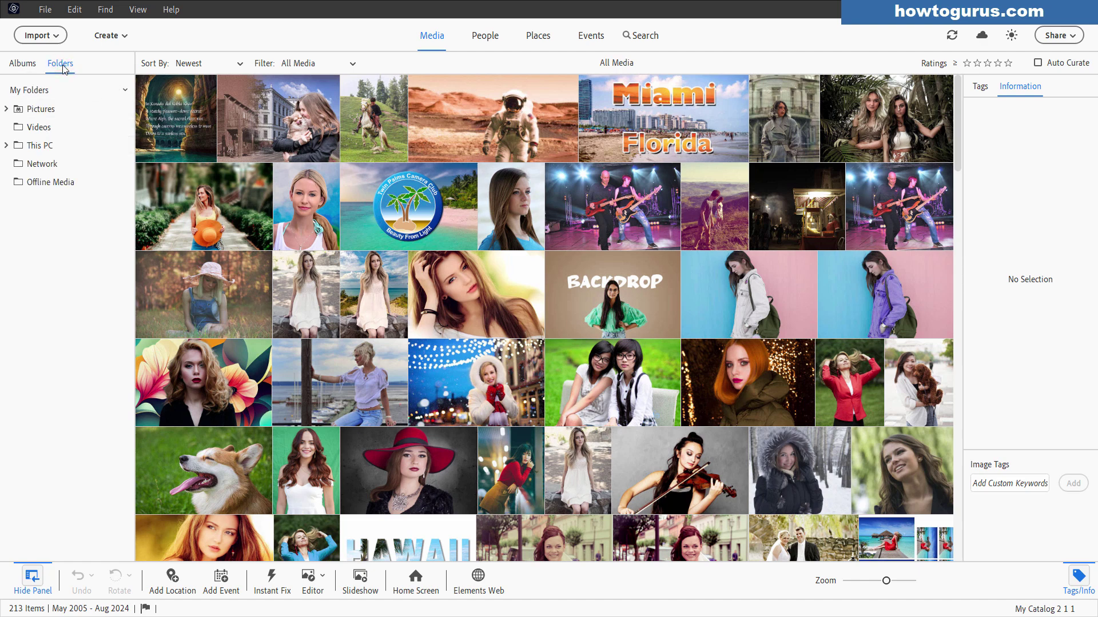
pyautogui.click(7, 146)
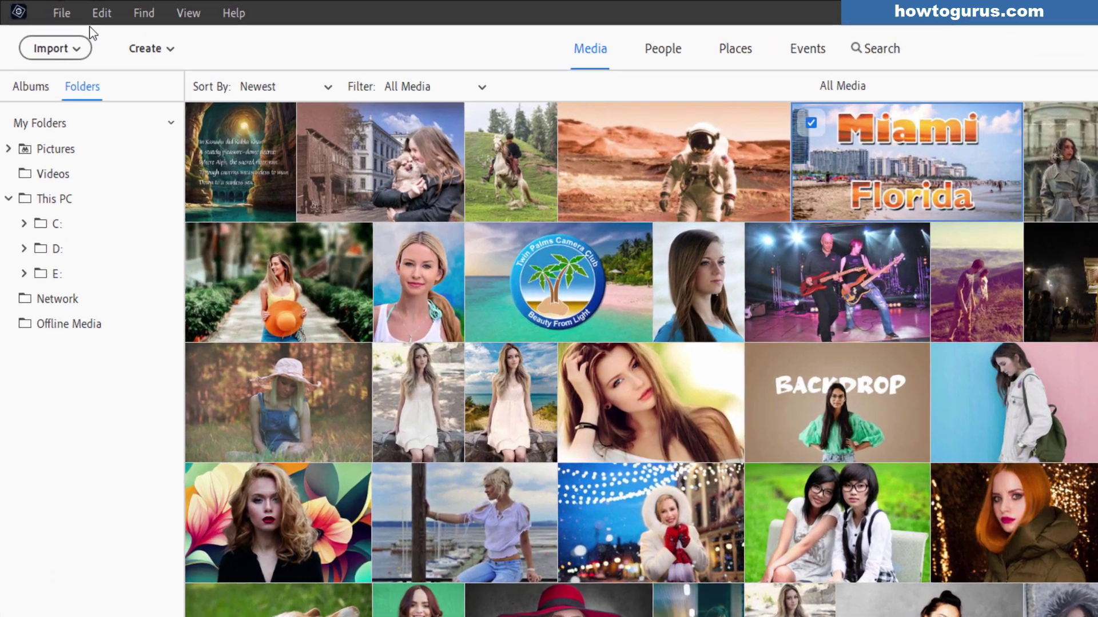
# Step: Launch Backup Catalog from the File menu
pyautogui.click(46, 11)
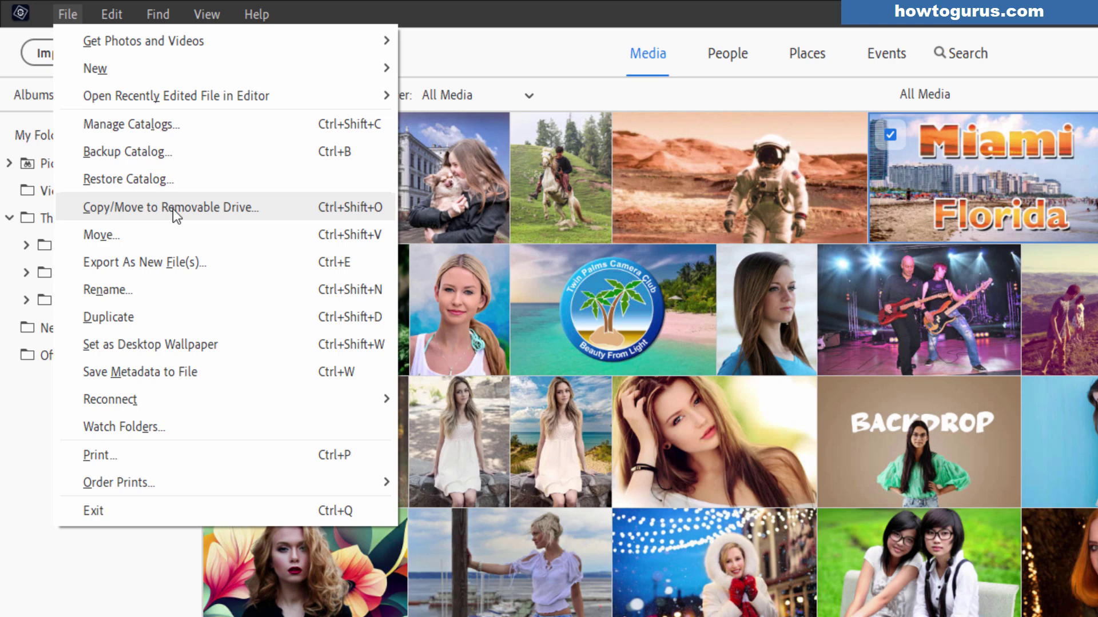
pyautogui.click(164, 150)
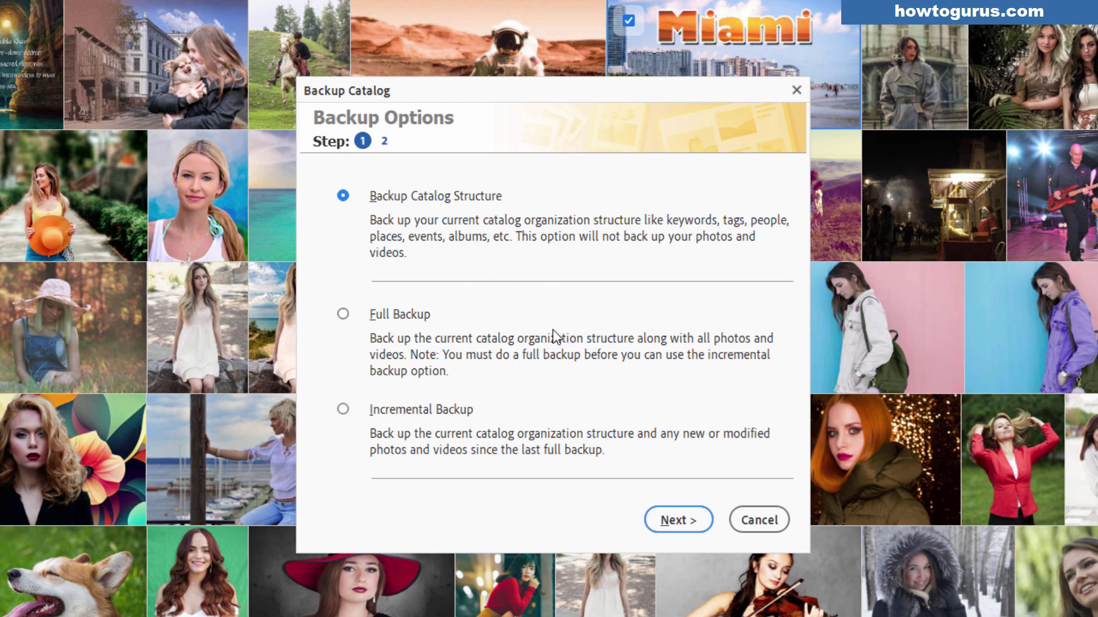
# Step: Choose Full Backup, after briefly trying Incremental Backup, and continue to Destination Settings
pyautogui.click(342, 314)
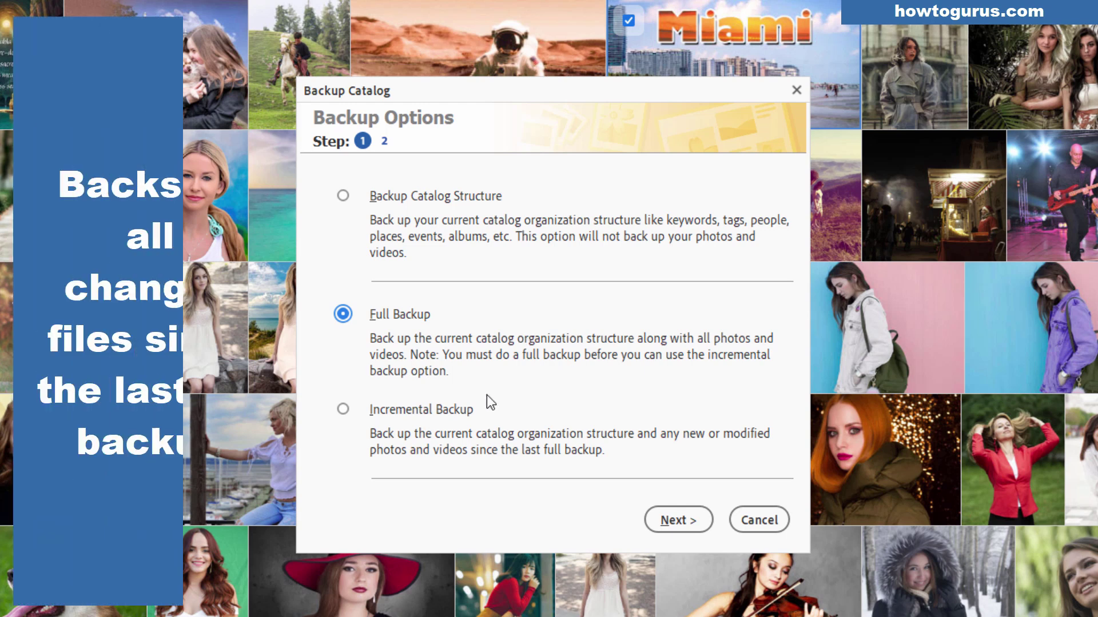
pyautogui.click(344, 410)
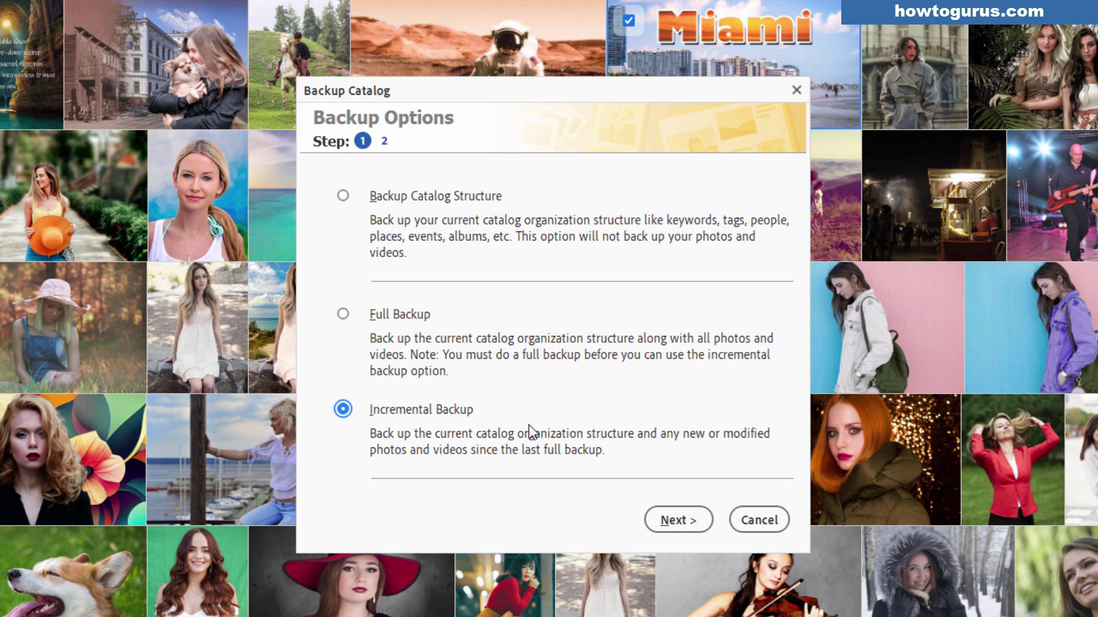
pyautogui.click(358, 315)
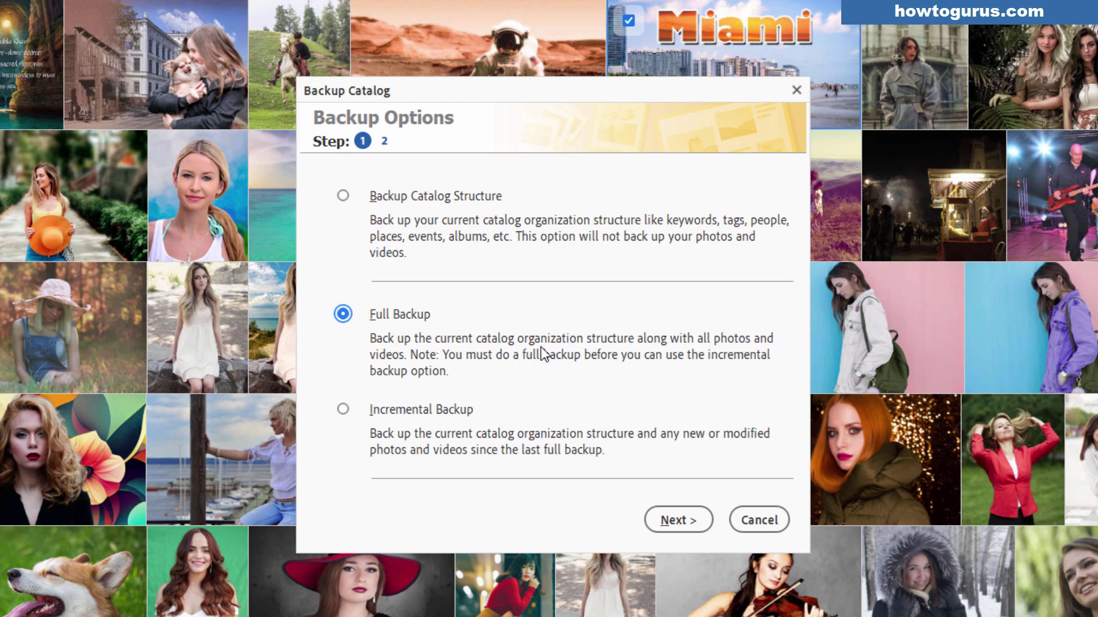
pyautogui.click(673, 520)
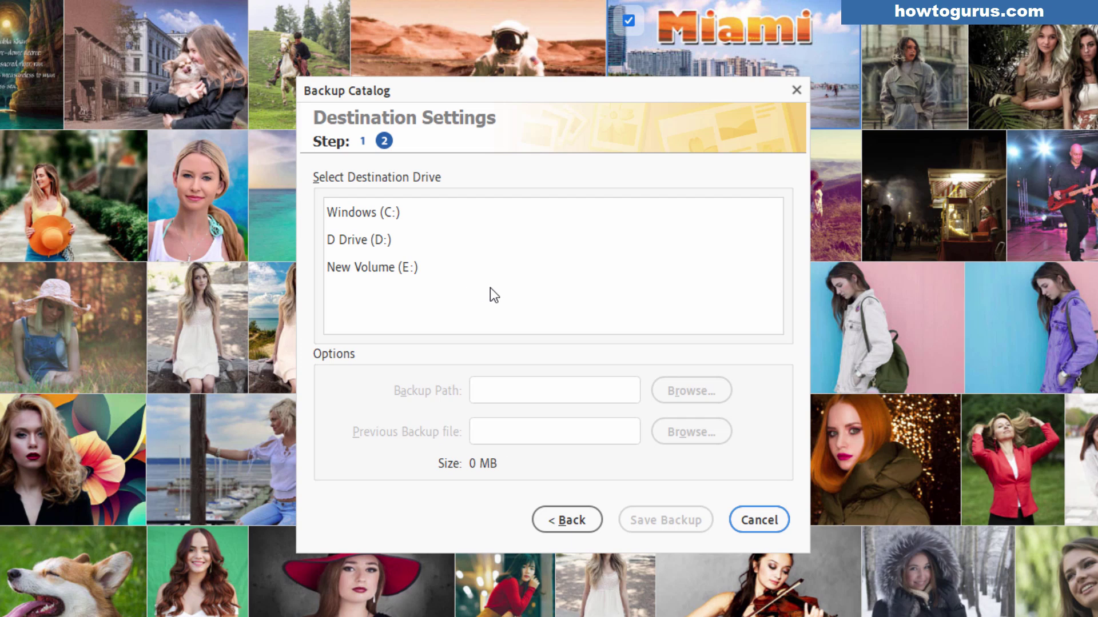
pyautogui.click(341, 244)
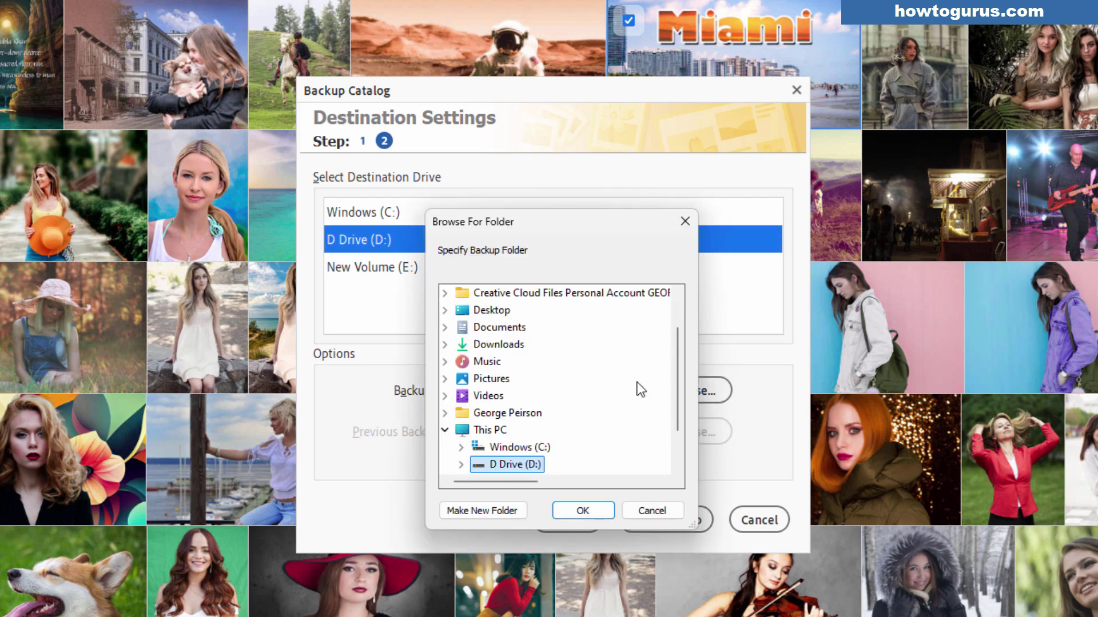
pyautogui.click(479, 510)
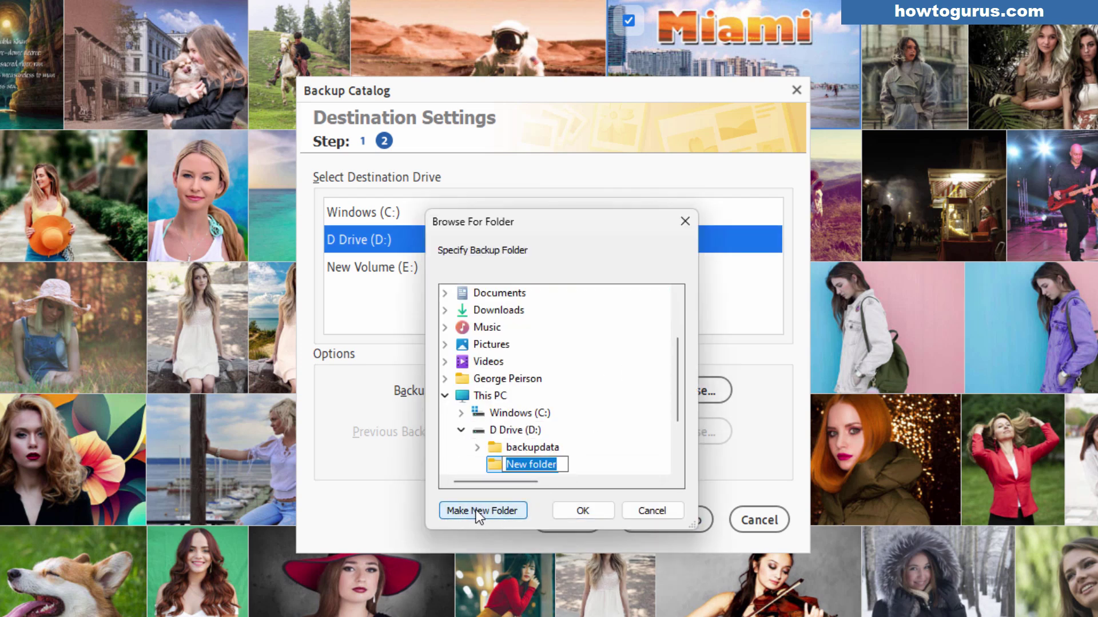
pyautogui.write('PSE Backup')
pyautogui.press('Return')
pyautogui.click(576, 514)
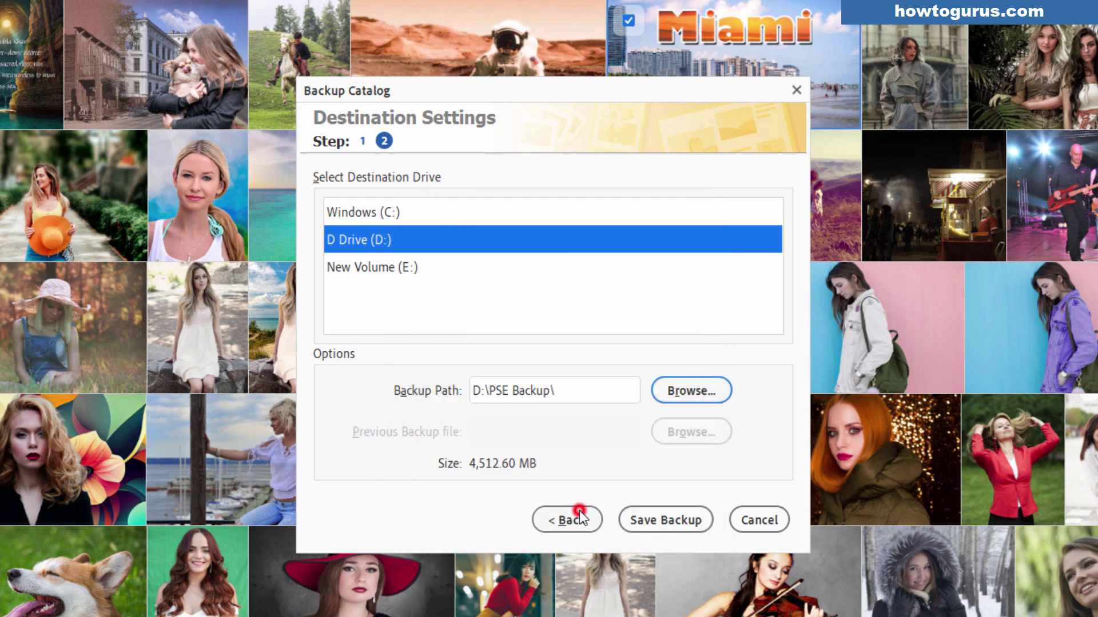
pyautogui.click(661, 520)
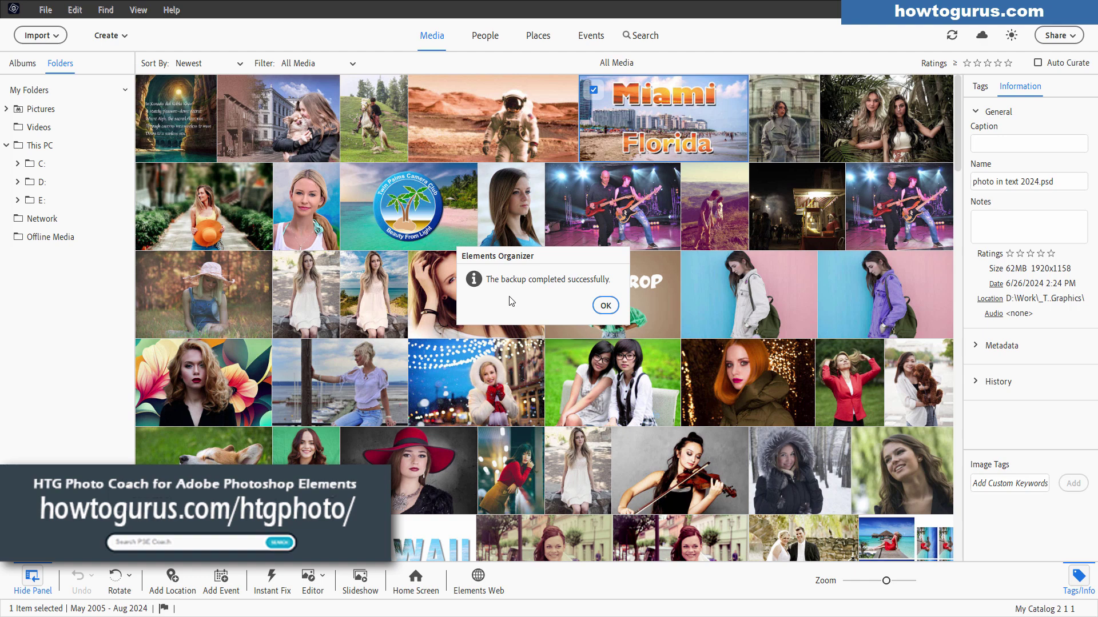
pyautogui.click(606, 305)
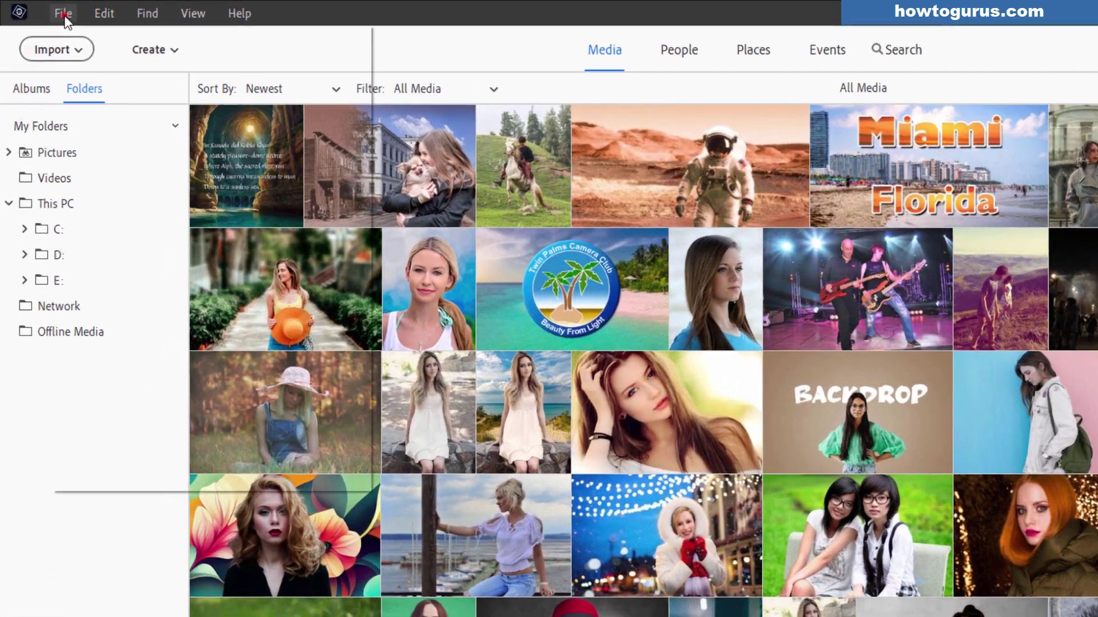
# Step: Start a new catalog backup as an Incremental Backup and advance to Destination Settings
pyautogui.click(45, 10)
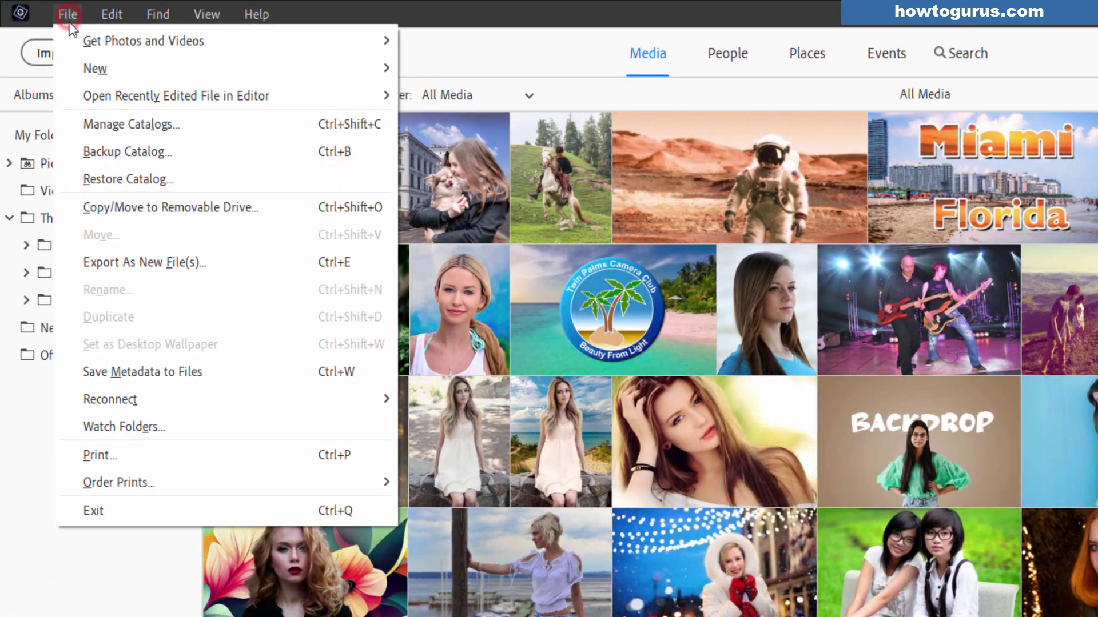
pyautogui.click(94, 152)
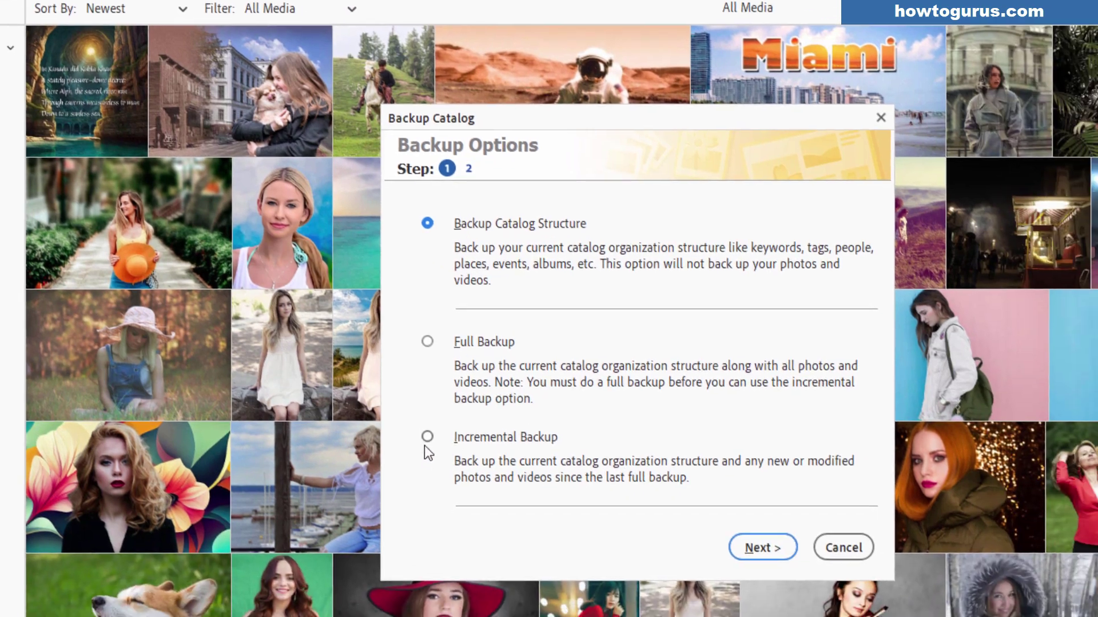
pyautogui.click(548, 496)
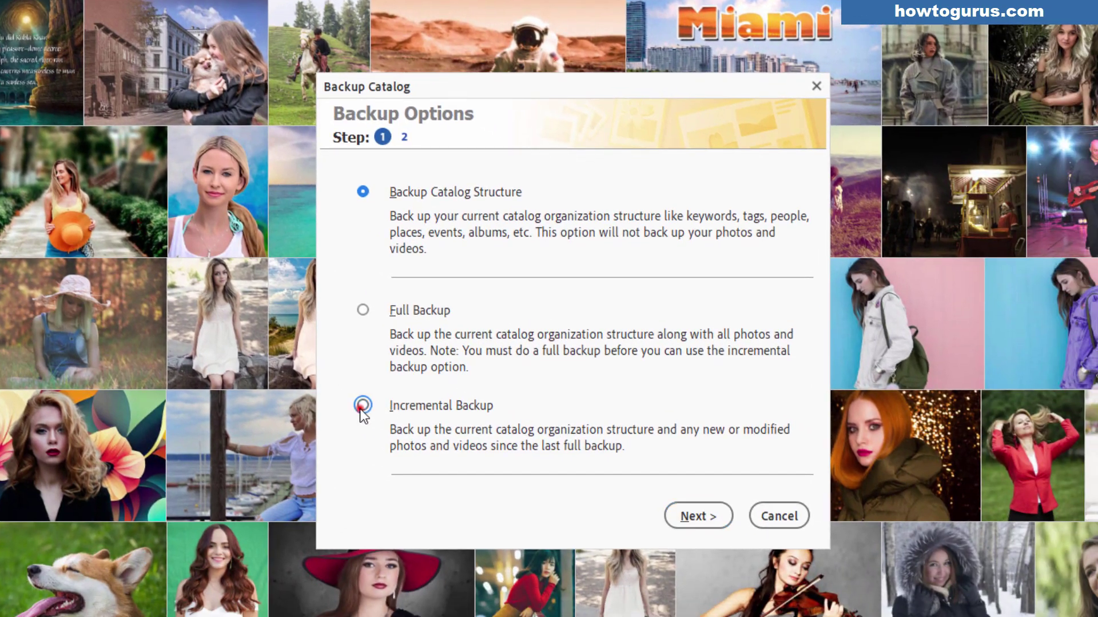
pyautogui.click(697, 516)
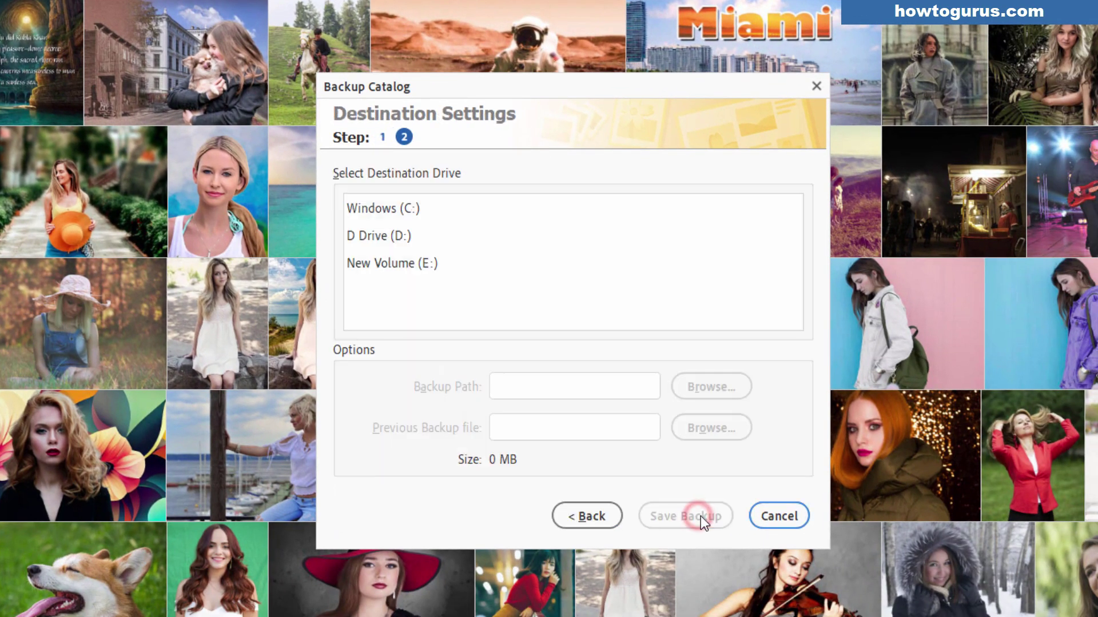
# Step: Target drive D: with D:\PSE Backup\Backup.tly as the previous backup, then close the dialog
pyautogui.click(401, 239)
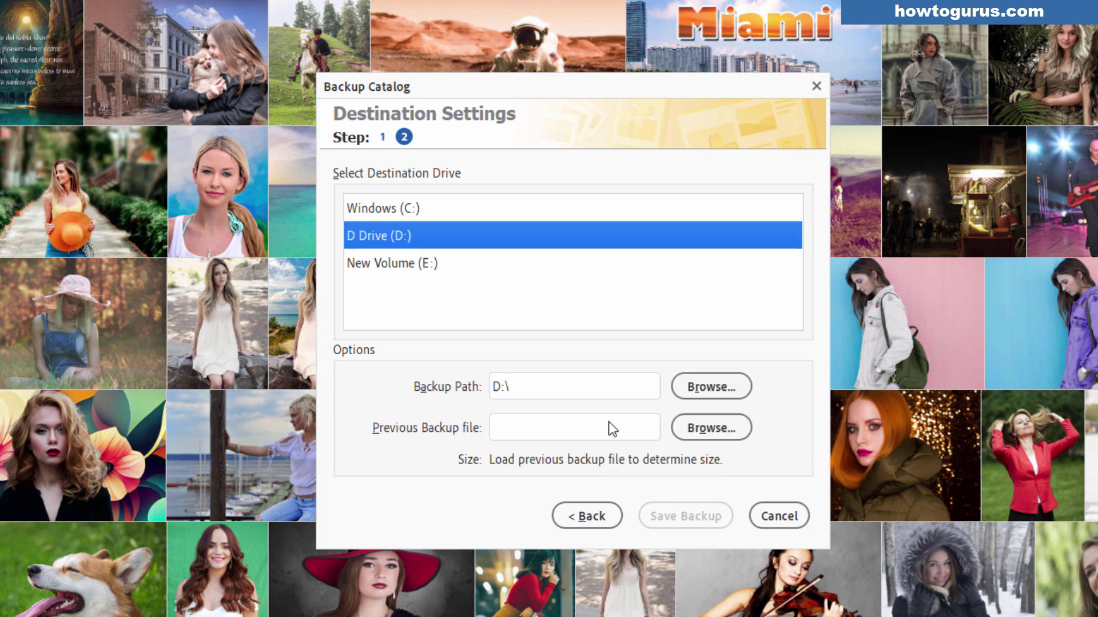
pyautogui.click(706, 430)
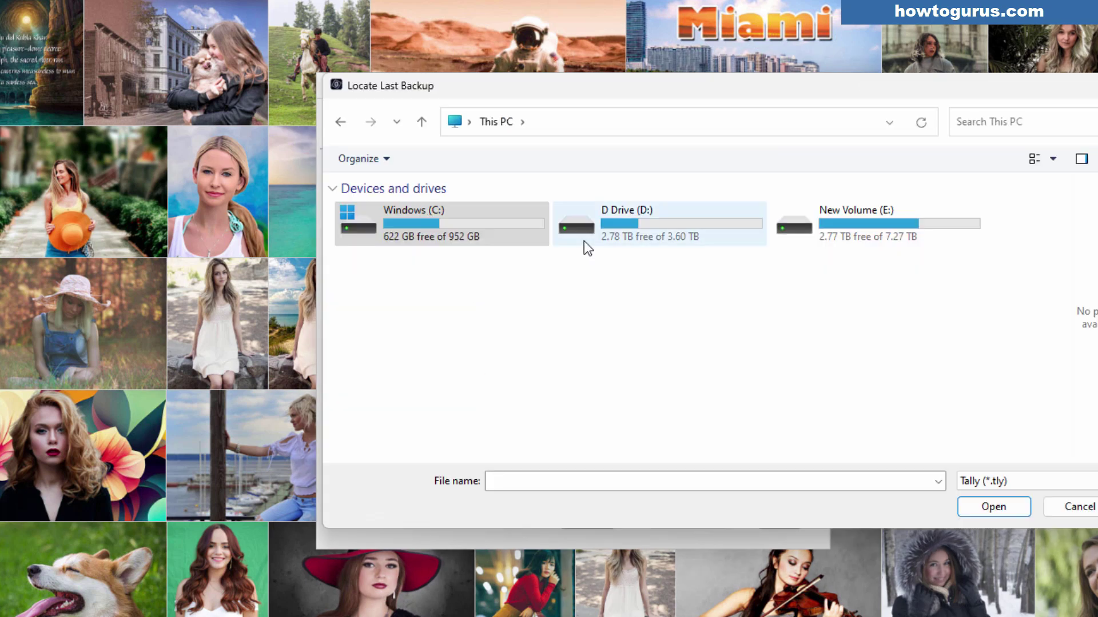
pyautogui.doubleClick(587, 243)
pyautogui.doubleClick(389, 211)
pyautogui.click(372, 213)
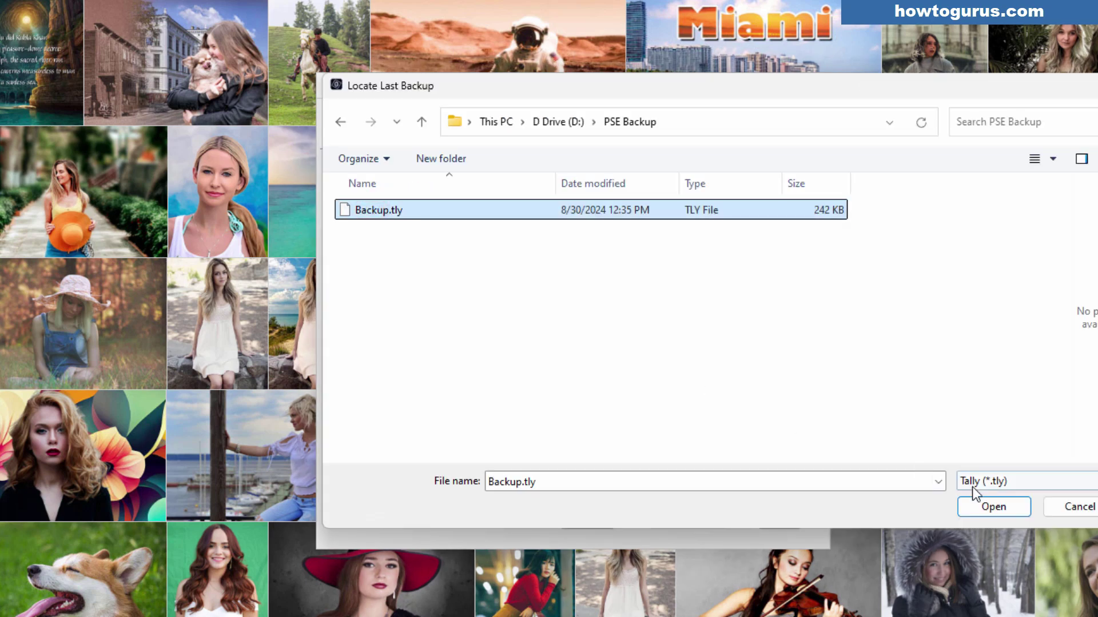
pyautogui.click(993, 507)
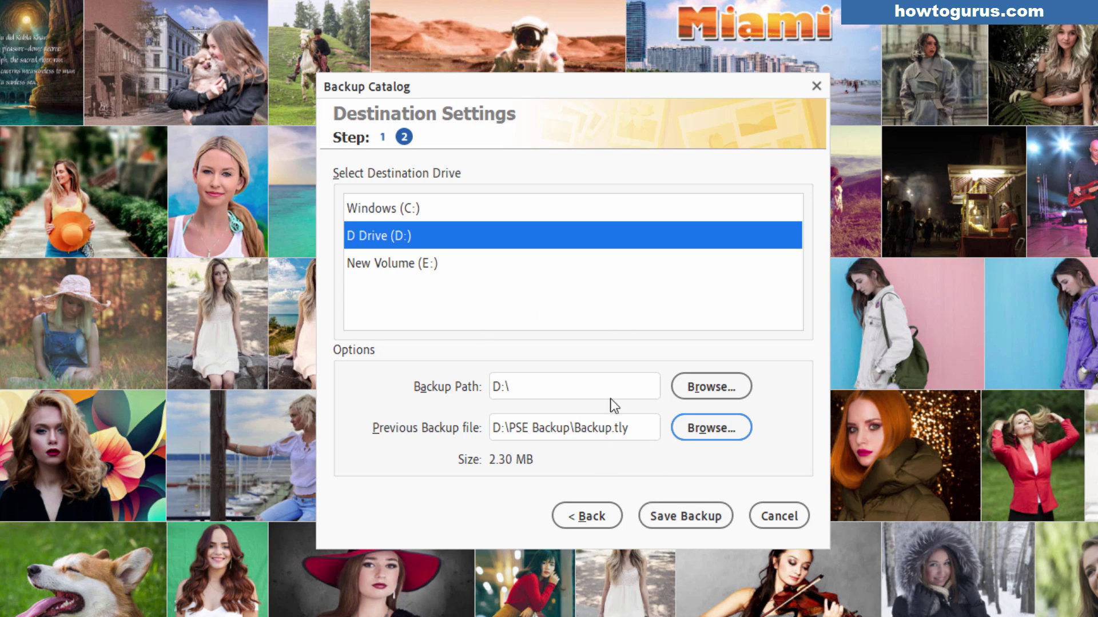
pyautogui.click(776, 525)
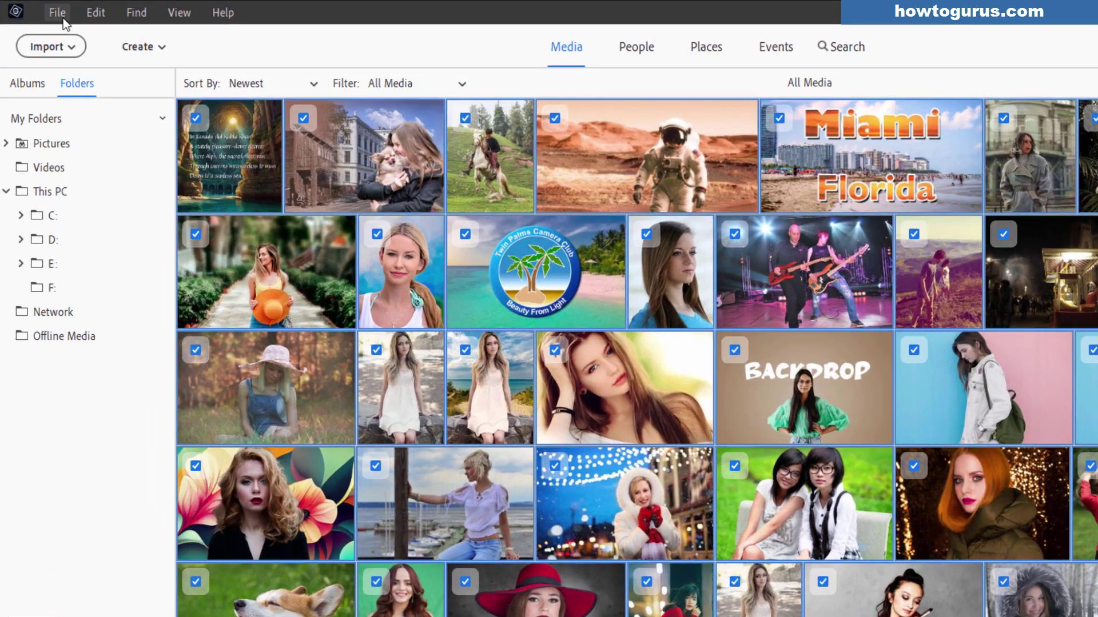
# Step: Open Restore Catalog and select D:\PSE Backup\Backup.tly as the backup to restore
pyautogui.click(46, 9)
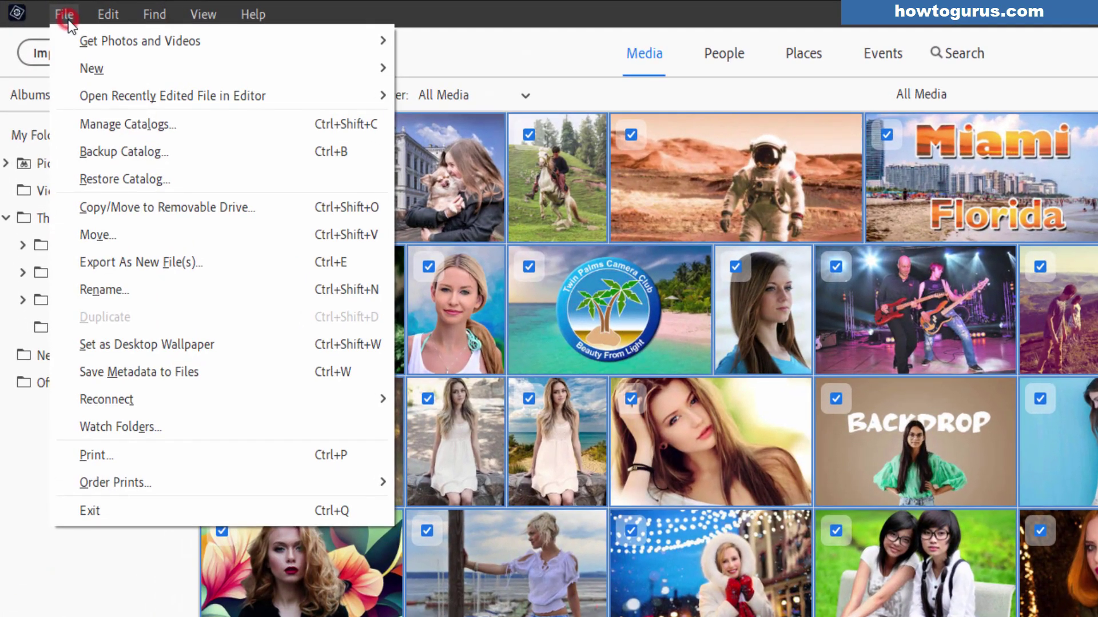
pyautogui.click(125, 179)
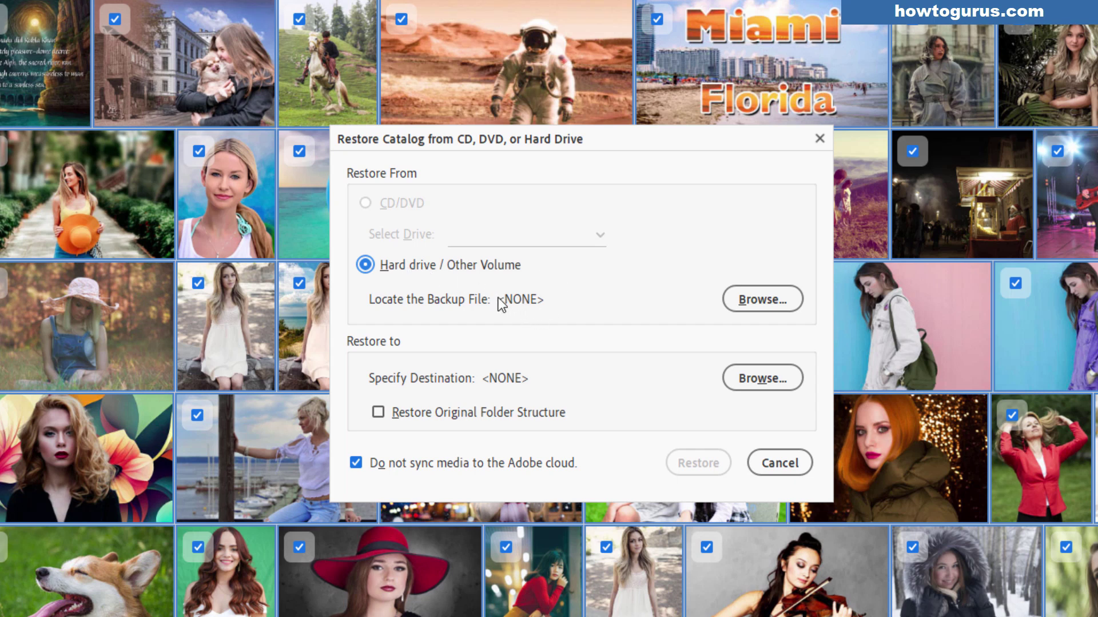
pyautogui.click(761, 298)
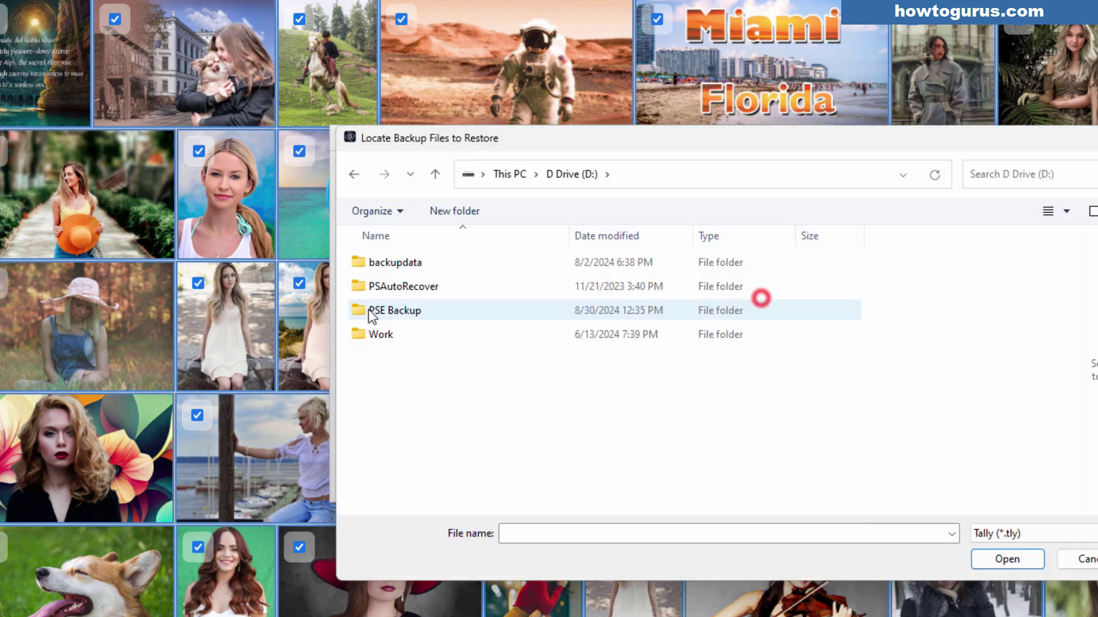
pyautogui.doubleClick(368, 310)
pyautogui.click(392, 262)
pyautogui.click(1002, 561)
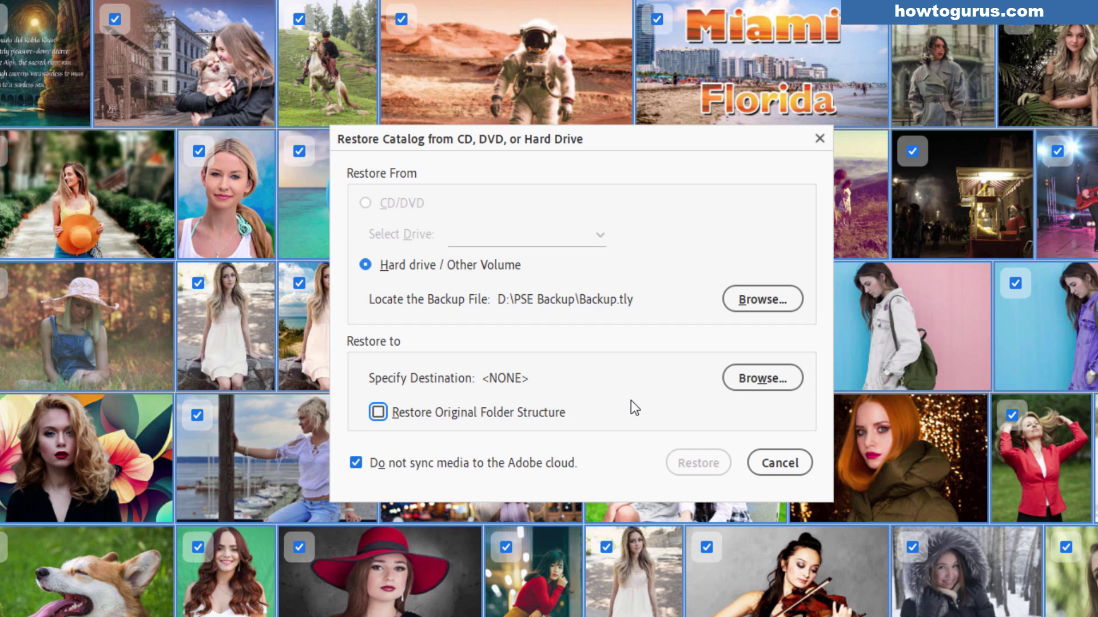
# Step: Set the restore destination to D:\PSE Backup and run the restore
pyautogui.click(764, 379)
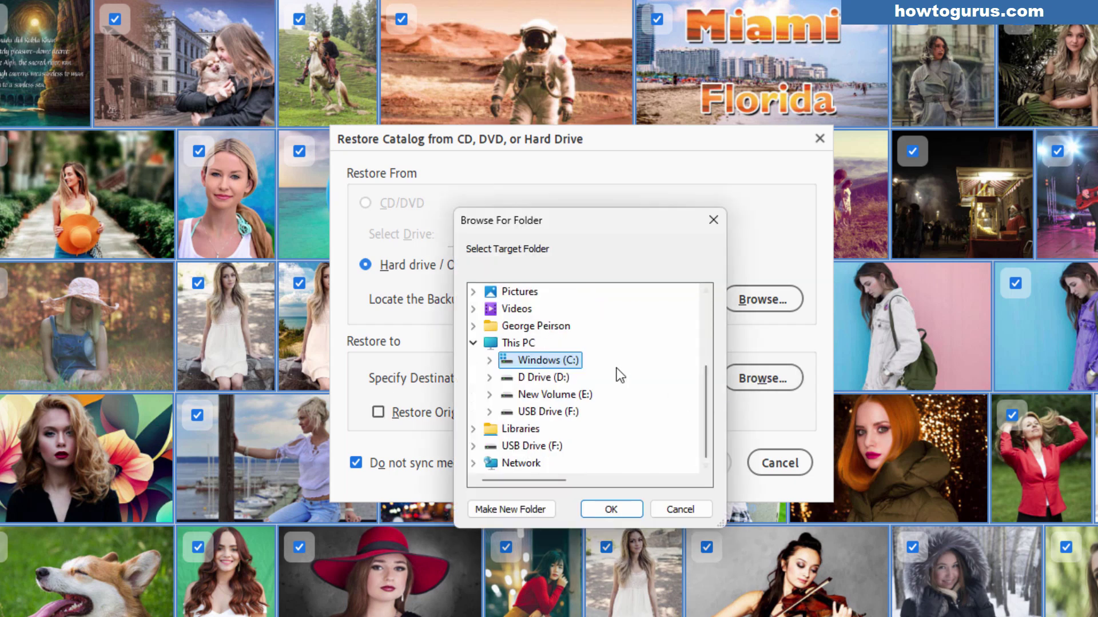
pyautogui.doubleClick(564, 378)
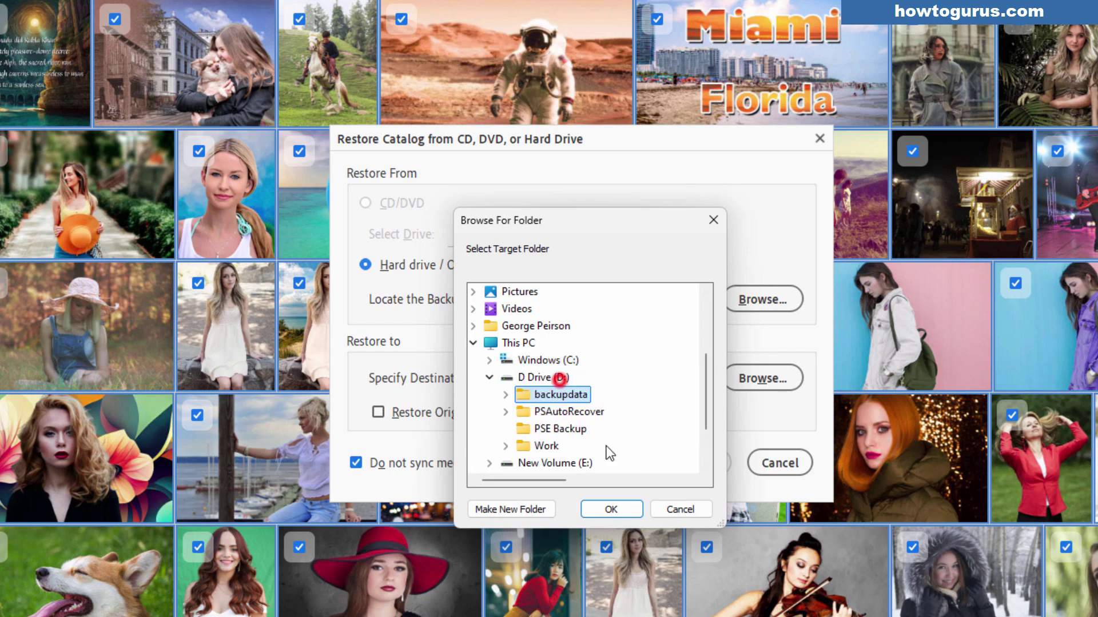
pyautogui.click(573, 431)
pyautogui.click(615, 507)
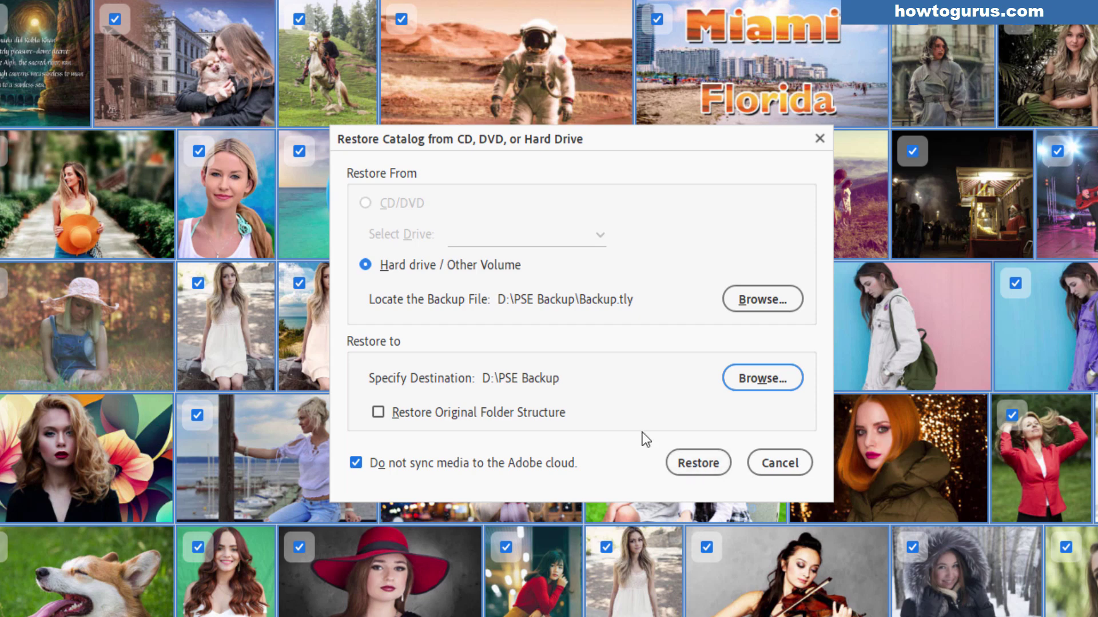
pyautogui.click(702, 465)
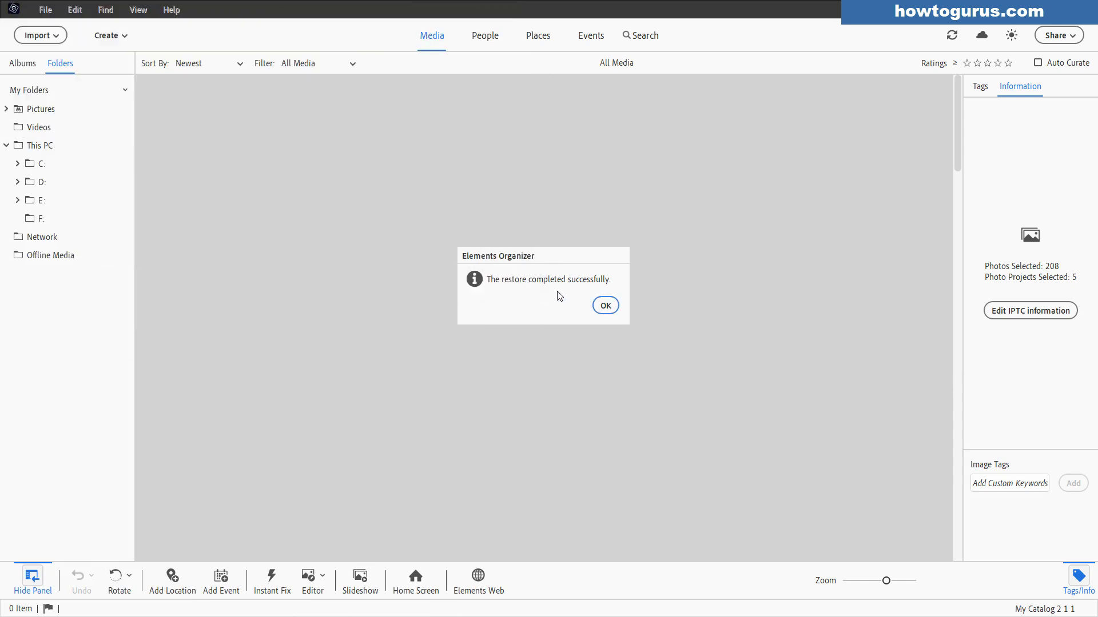
pyautogui.click(609, 306)
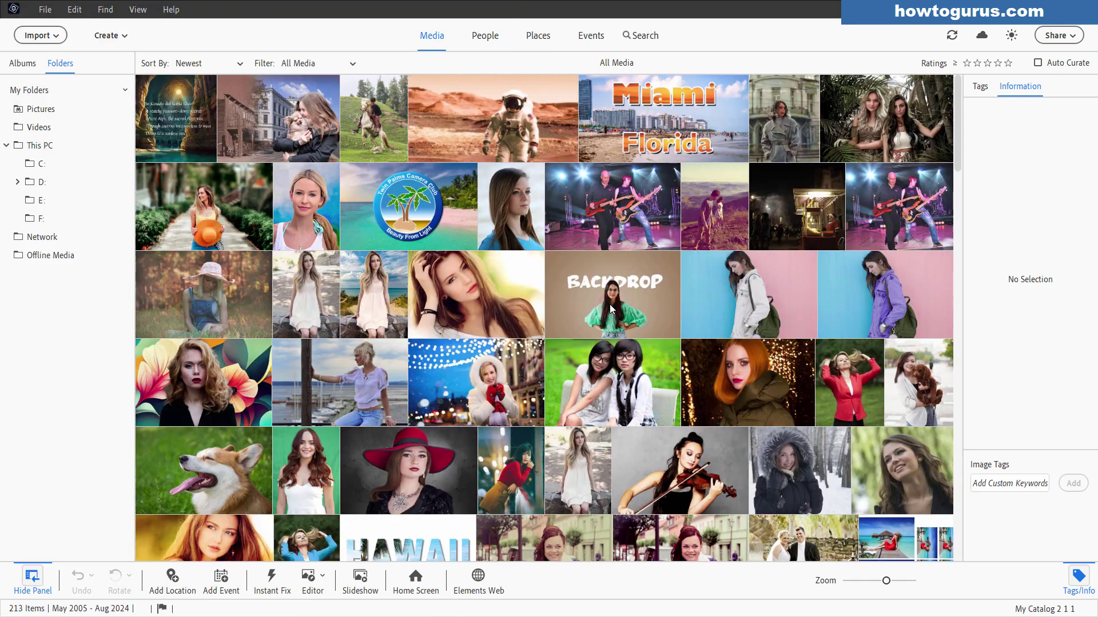